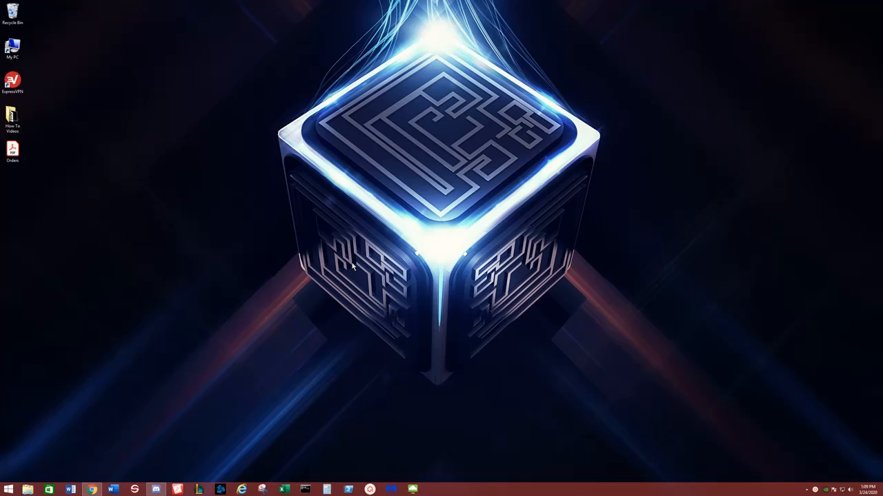
# Open Orders.pdf from the desktop and review the form down to the Statement of Tour of Duty in block 36.
pyautogui.doubleClick(13, 152)
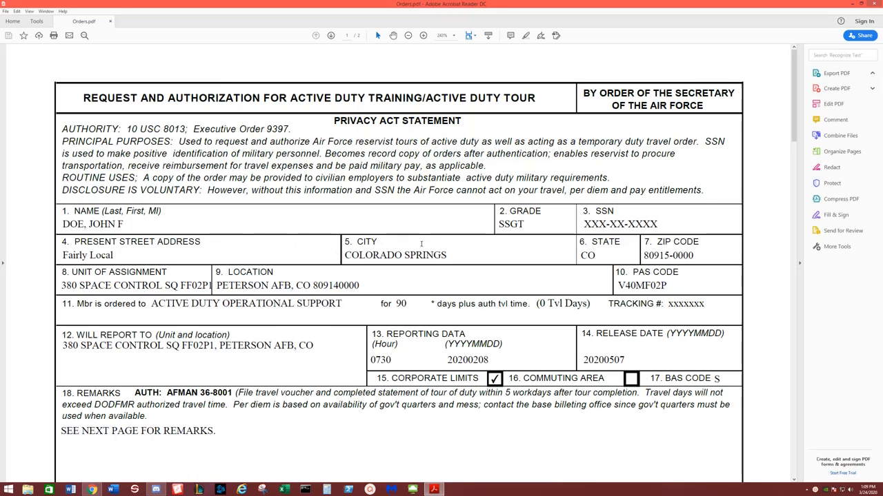
pyautogui.scroll(-2, 447, 278)
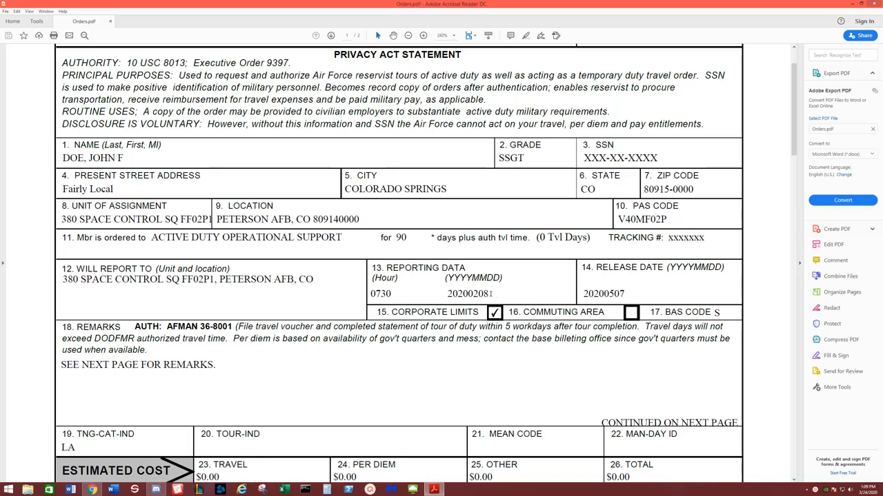
pyautogui.scroll(-1, 465, 297)
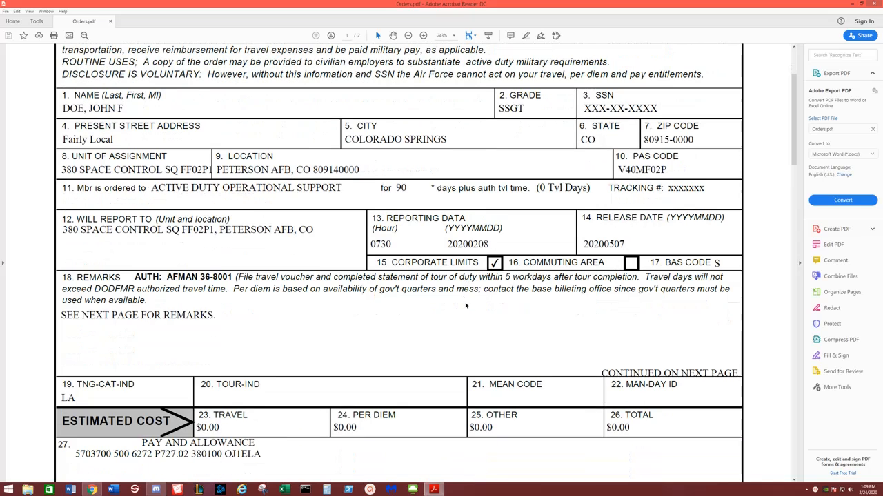
pyautogui.scroll(1, 524, 311)
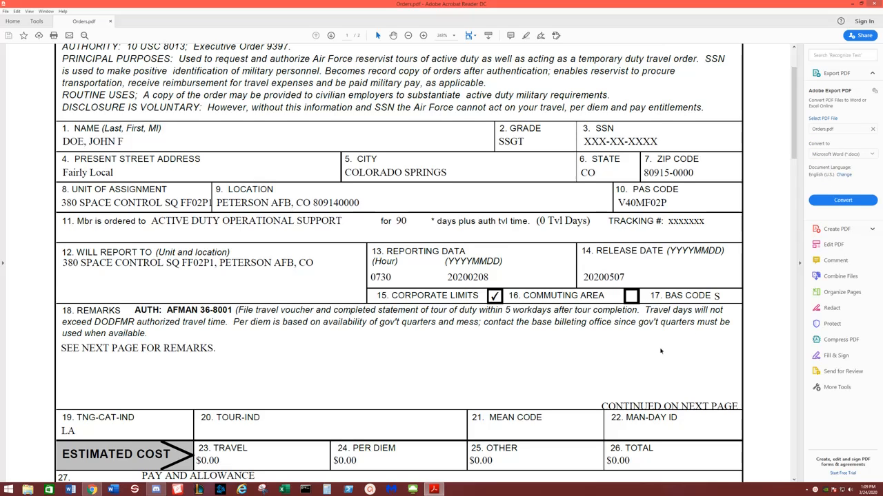
pyautogui.scroll(-6, 660, 351)
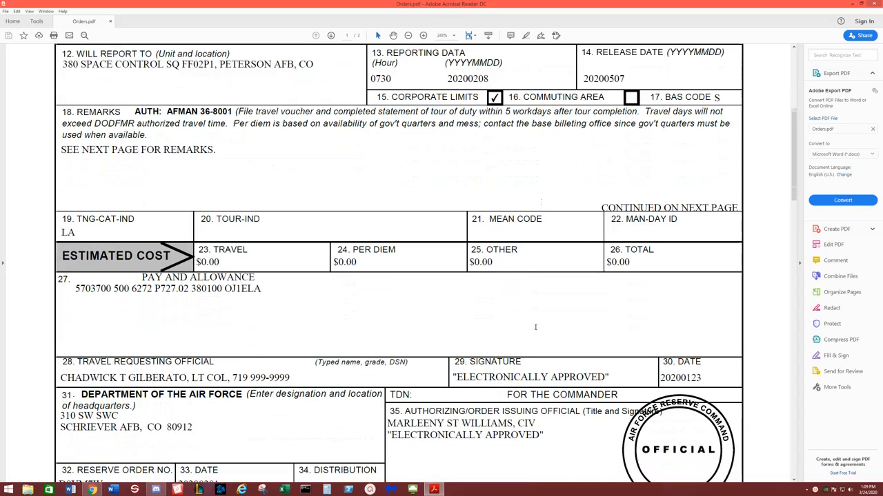
pyautogui.scroll(-2, 535, 327)
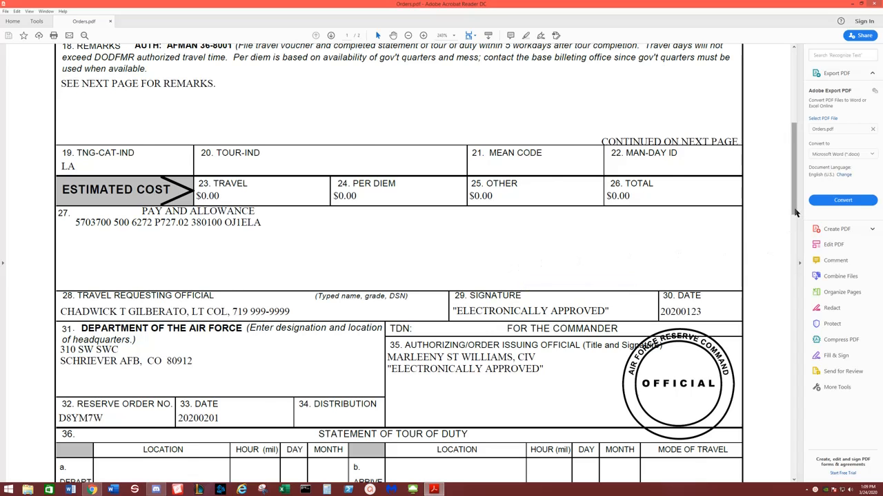
pyautogui.scroll(-5, 248, 281)
pyautogui.scroll(-1, 246, 204)
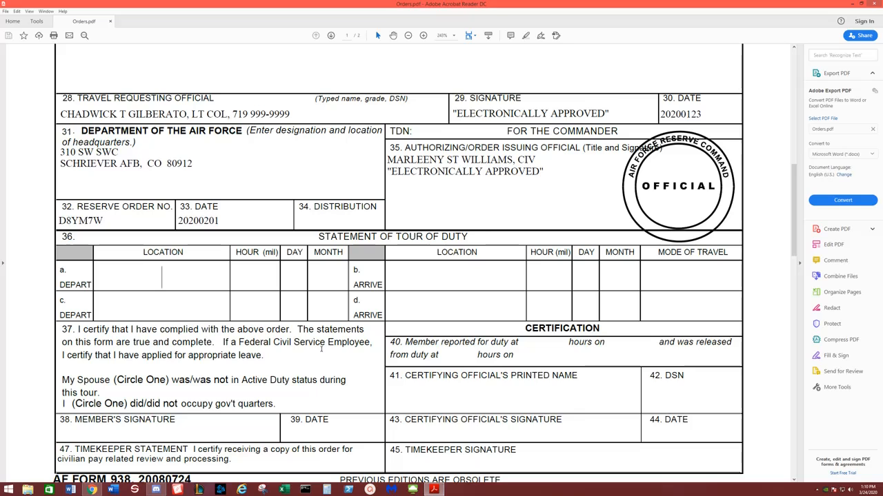
# Fill in departure row 36a with location HOR, hour 0700, day 08 and month 02.
pyautogui.write('HOR')
pyautogui.press('Tab')
pyautogui.write('0700')
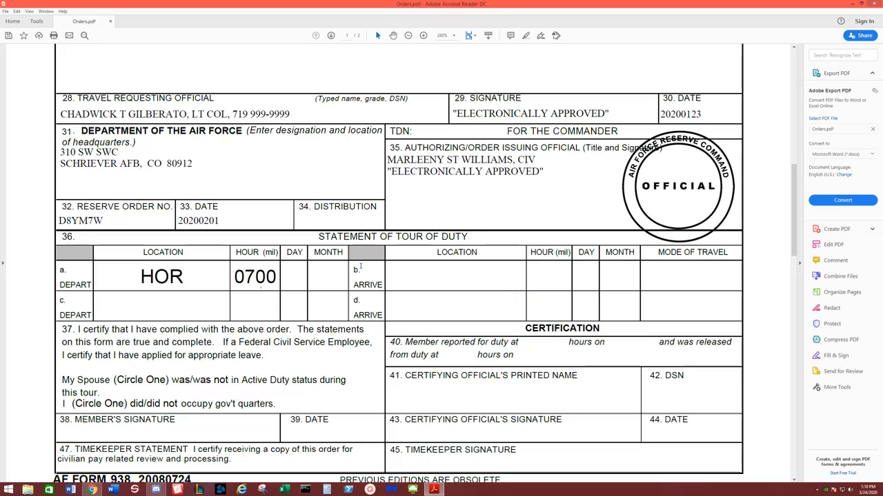
pyautogui.press('Tab')
pyautogui.write('08')
pyautogui.press('Tab')
pyautogui.write('02')
# Fill in arrival row 36b with Peterson AFB, hour 0730, day 08, month 02 and mode of travel PA.
pyautogui.click(458, 277)
pyautogui.write('Peterson AFB')
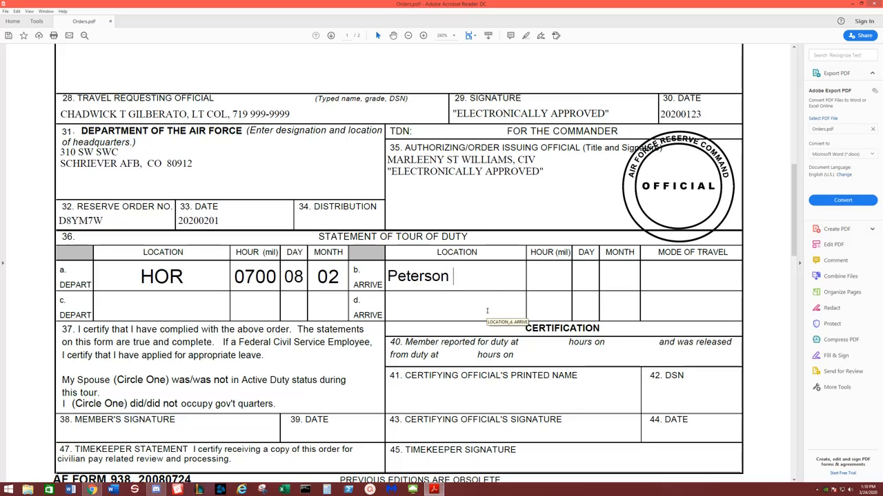
pyautogui.click(556, 278)
pyautogui.write('0730')
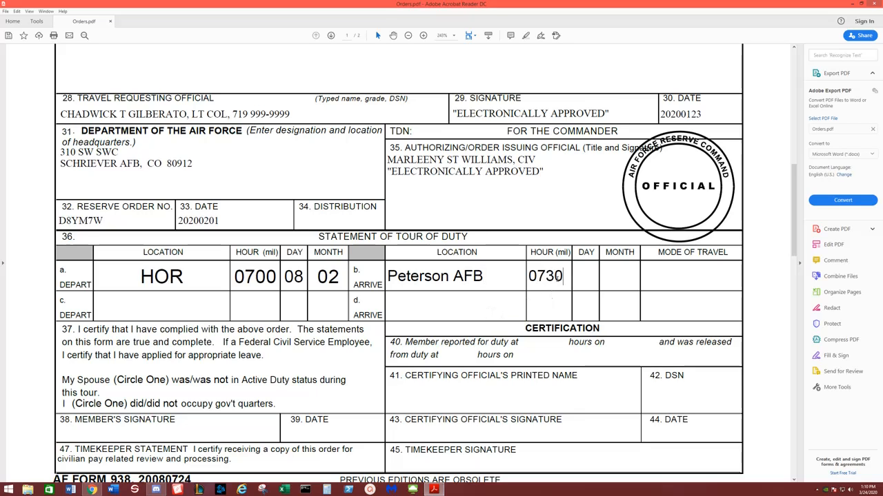
pyautogui.press('Tab')
pyautogui.write('08')
pyautogui.press('Tab')
pyautogui.write('02')
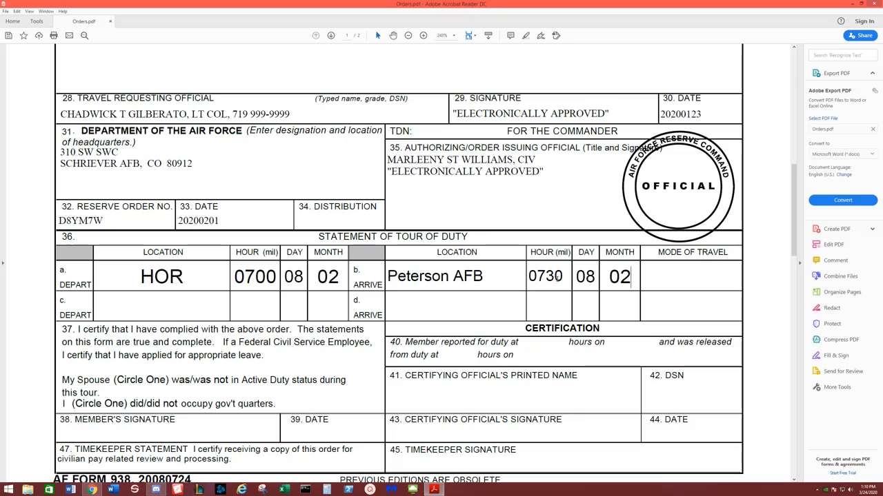
pyautogui.press('Tab')
pyautogui.write('PA')
# Mark "was not" and "did not" in block 37, and enter the block 40 duty report as 0730 hours on 20200208.
pyautogui.click(213, 380)
pyautogui.click(161, 404)
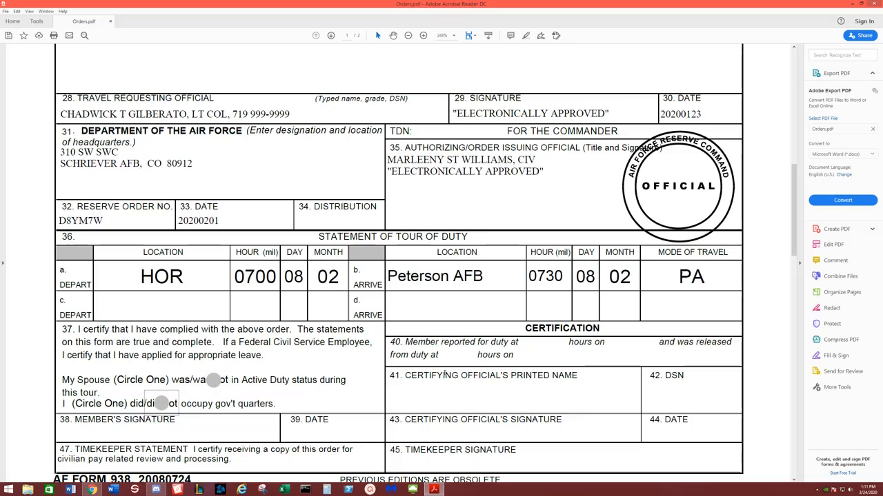
pyautogui.click(535, 342)
pyautogui.write('0730')
pyautogui.click(624, 344)
pyautogui.write('20200')
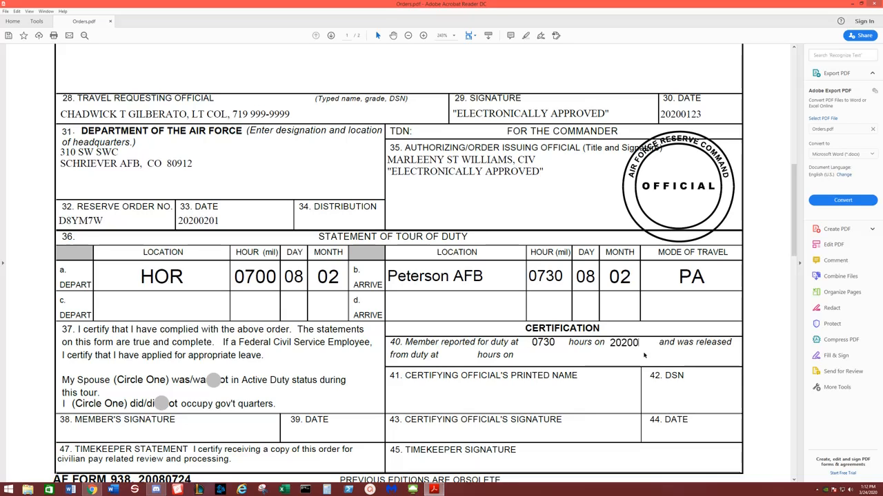
pyautogui.write('208')
# Enter the member's signature in block 38 and the date 20200208 in block 39.
pyautogui.click(173, 434)
pyautogui.write('John Doe')
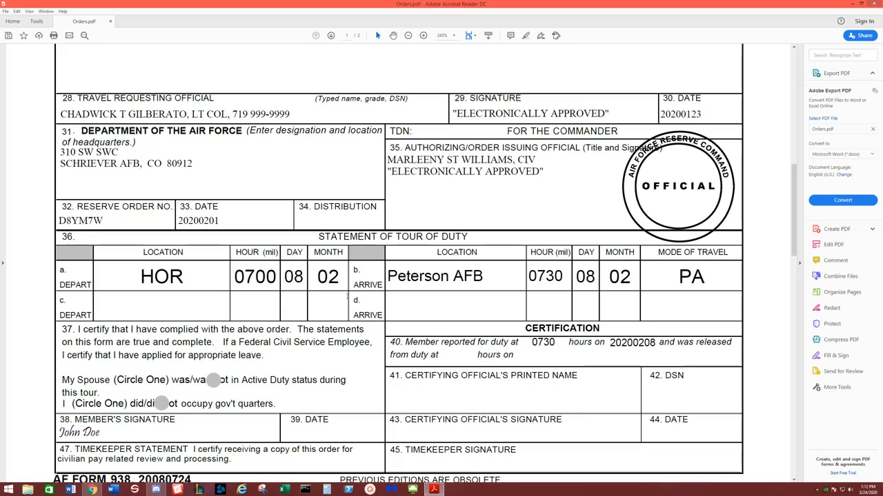
pyautogui.click(346, 433)
pyautogui.write('20200208')
pyautogui.scroll(-1, 674, 350)
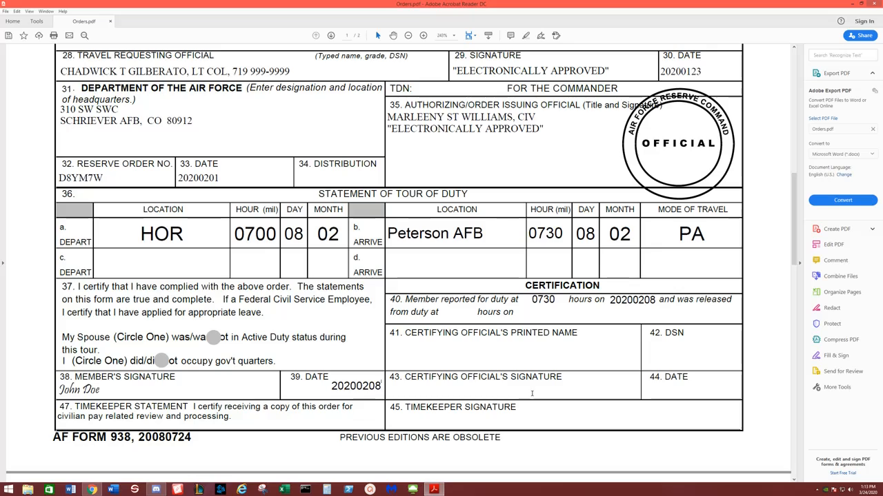
# View the whole filled-in first page and close Orders.pdf without saving the changes.
pyautogui.moveTo(794, 238); pyautogui.dragTo(792, 114)
pyautogui.hotkey('ctrl', '0')
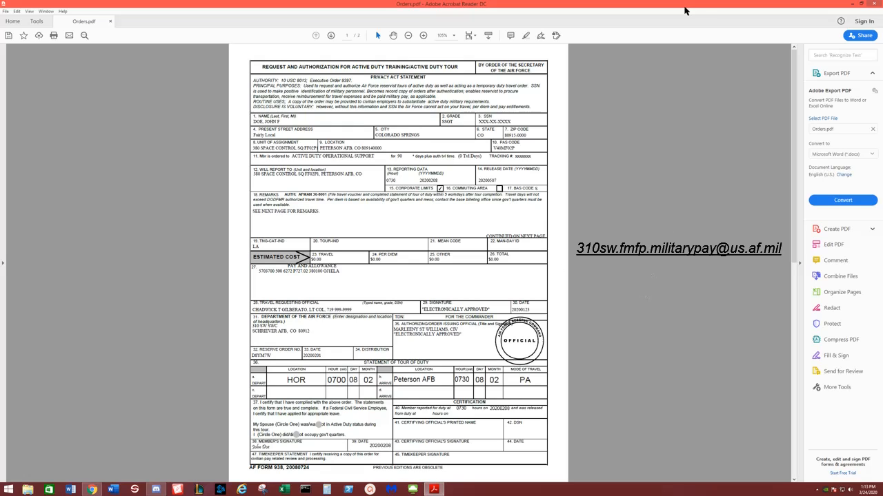
pyautogui.click(874, 4)
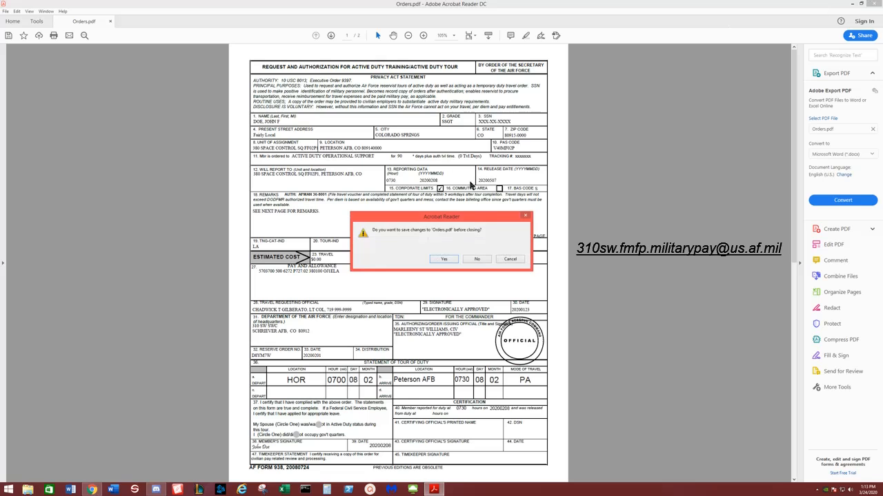
pyautogui.click(477, 259)
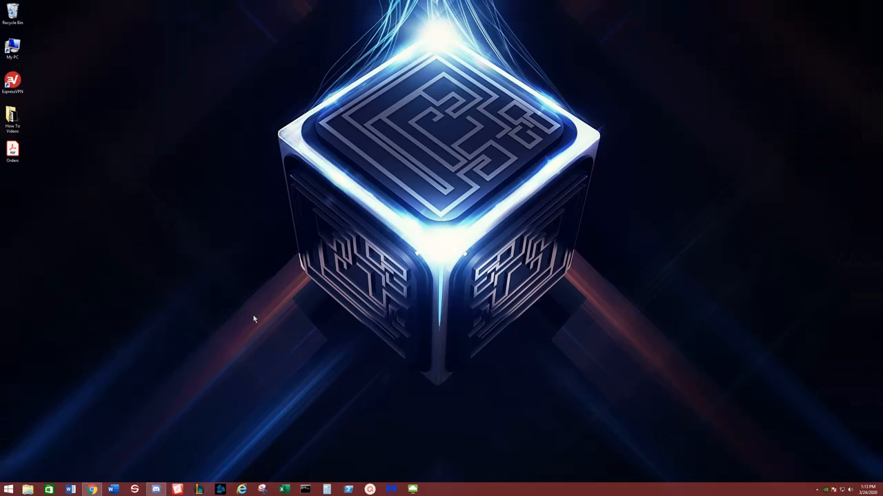
# Reopen Orders.pdf from the desktop and go to the blank Statement of Tour of Duty in block 36.
pyautogui.doubleClick(12, 152)
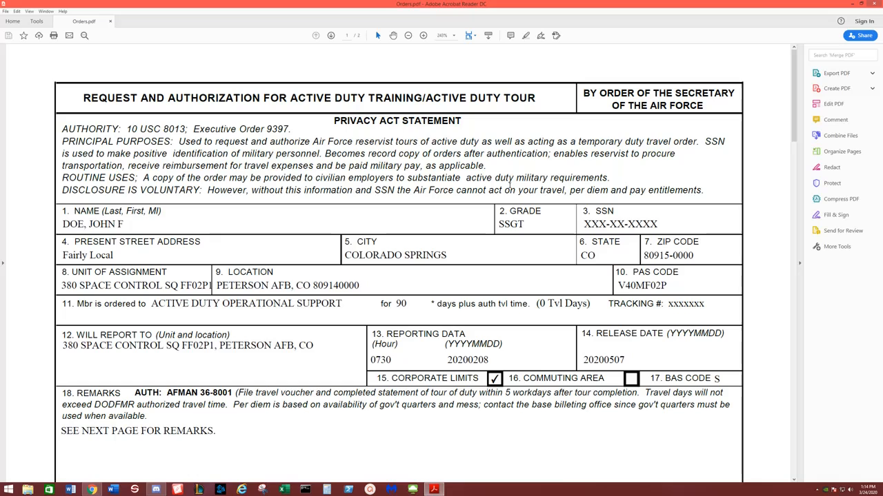
pyautogui.scroll(-1, 510, 298)
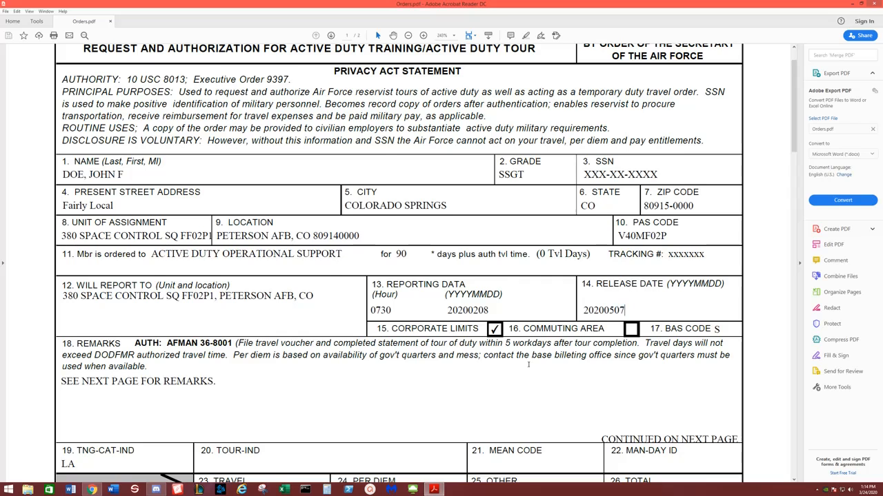
pyautogui.scroll(-2, 420, 339)
pyautogui.scroll(-7, 422, 339)
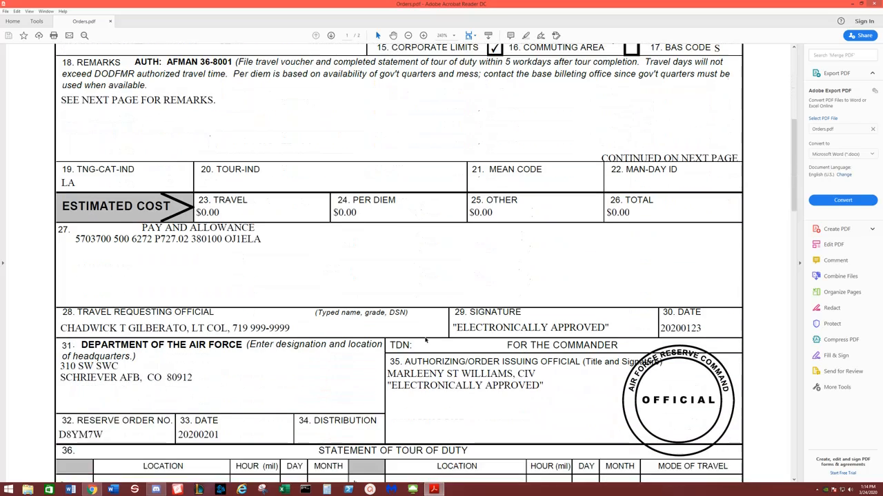
pyautogui.scroll(-4, 430, 337)
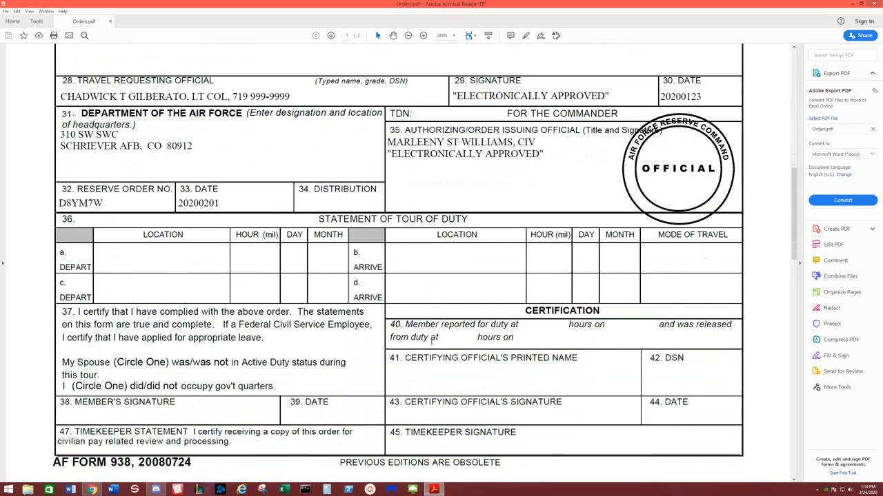
pyautogui.scroll(1, 452, 350)
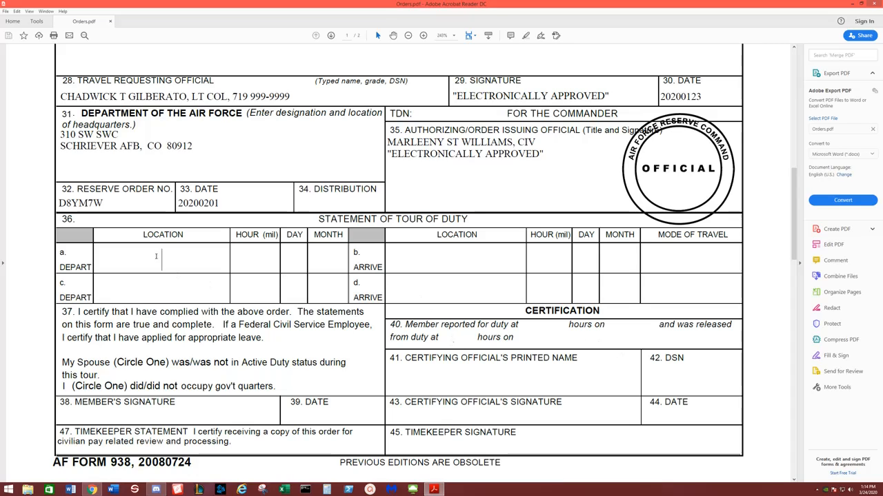
# Complete departure row 36a with location HOR, hour 0700, day 08 and month 02.
pyautogui.write('HOR')
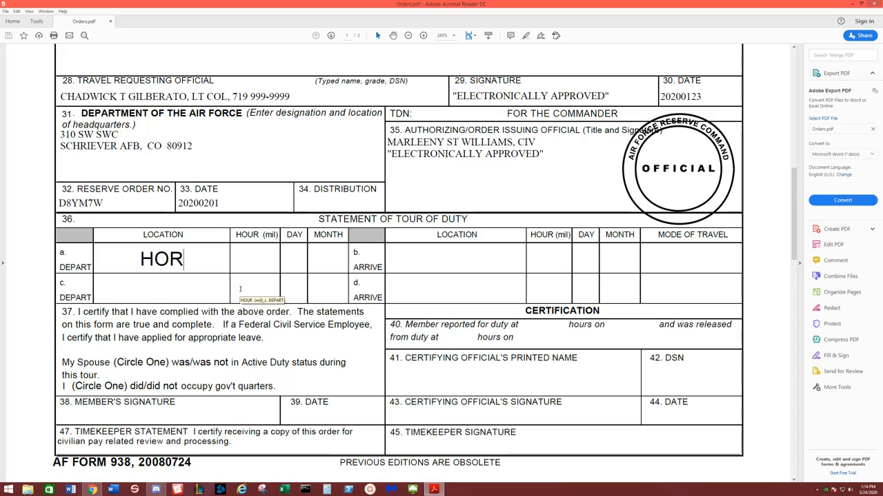
pyautogui.press('Tab')
pyautogui.write('07')
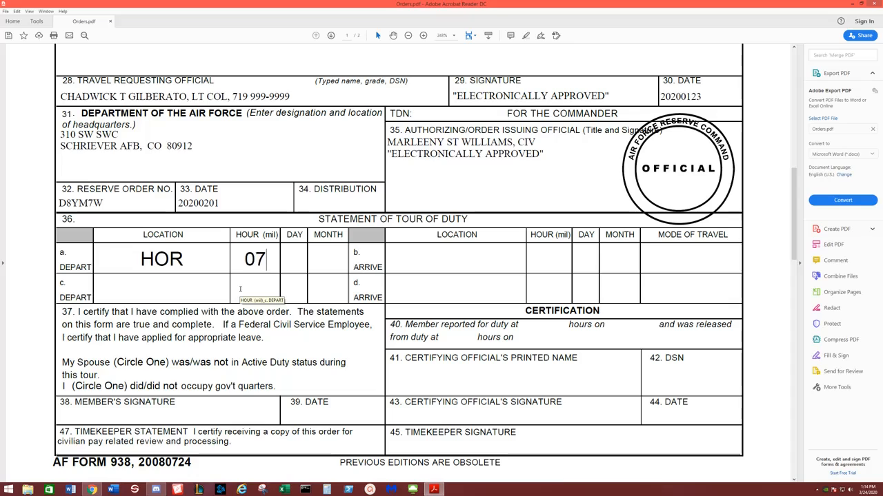
pyautogui.write('00')
pyautogui.press('Tab')
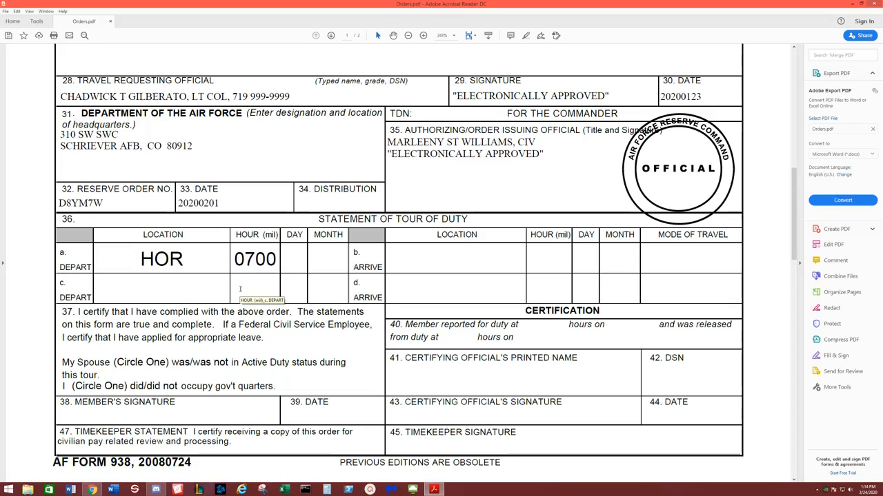
pyautogui.write('08')
pyautogui.press('Tab')
pyautogui.write('02')
# Complete arrival row 36b with Peterson AFB, hour 0730, day 08, month 02 and mode of travel PA.
pyautogui.press('Tab')
pyautogui.write('Peterson ')
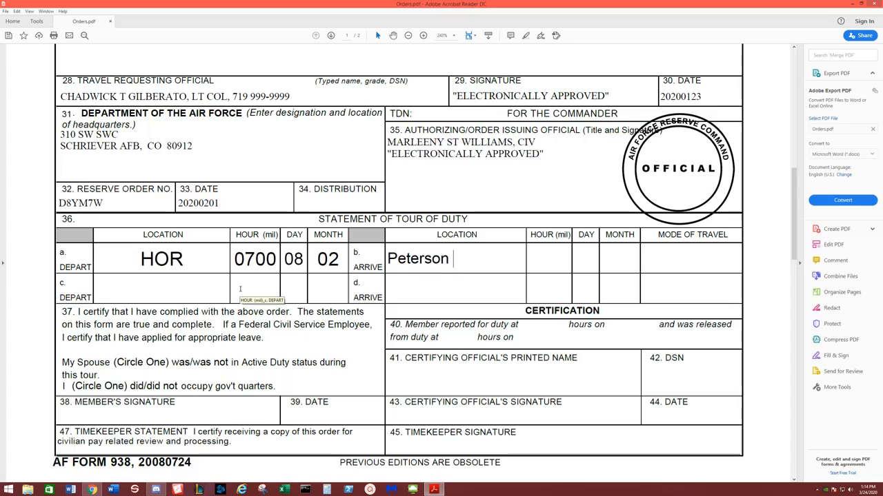
pyautogui.write('AFB')
pyautogui.press('Tab')
pyautogui.write('0730')
pyautogui.press('Tab')
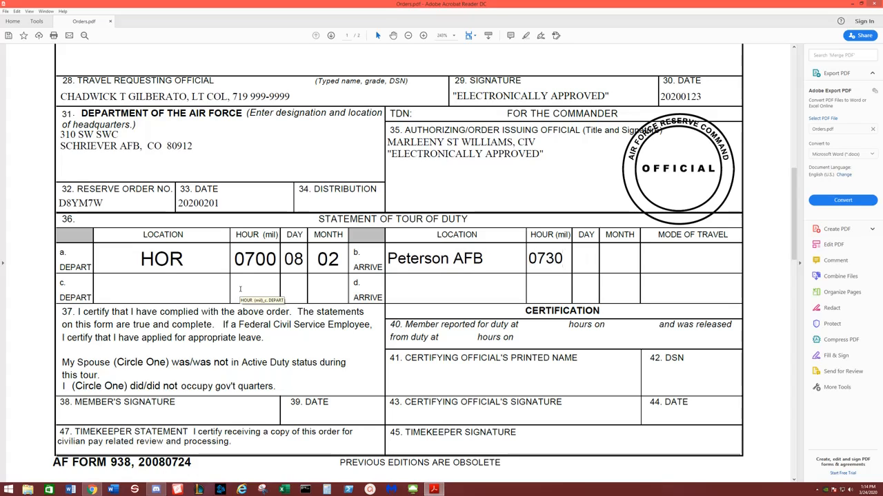
pyautogui.write('08')
pyautogui.press('Tab')
pyautogui.write('02')
pyautogui.press('Tab')
pyautogui.write('PA')
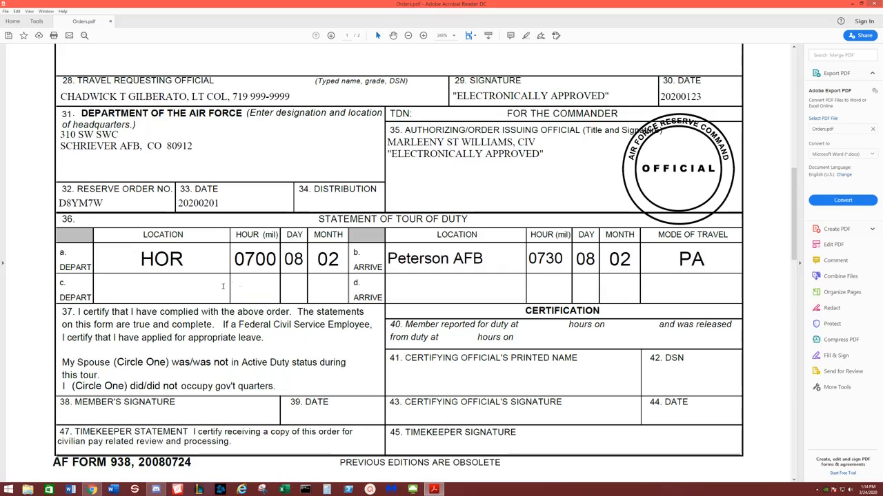
# Complete return departure row 36c with location Peterson AFB, hour 1630, day 07 and month 05.
pyautogui.click(166, 290)
pyautogui.write('Pe')
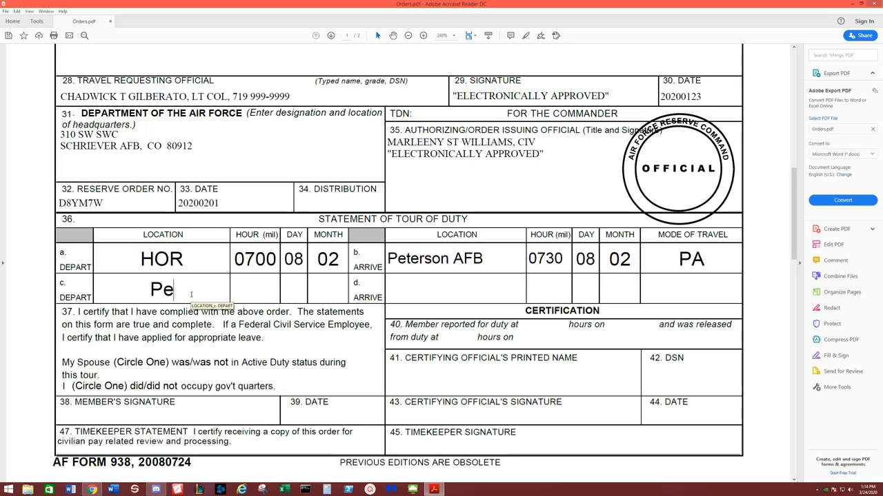
pyautogui.write('terson AFB')
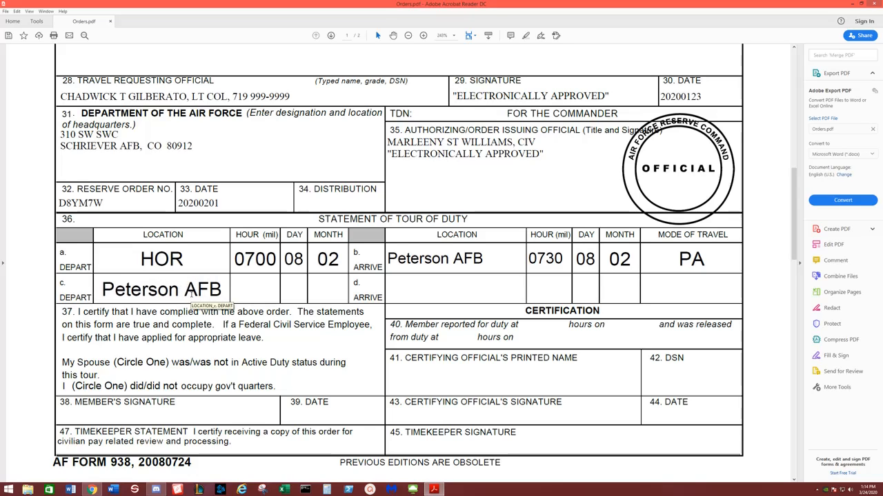
pyautogui.press('Tab')
pyautogui.write('1630')
pyautogui.press('Tab')
pyautogui.write('07')
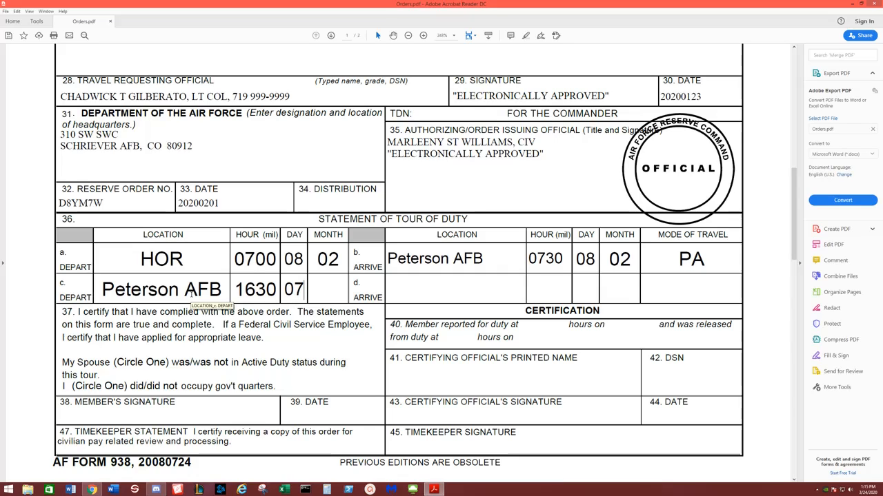
pyautogui.press('Tab')
pyautogui.write('05')
# Complete return arrival row 36d with location HOR, hour 1700, day 07, month 05 and mode of travel PA.
pyautogui.click(442, 298)
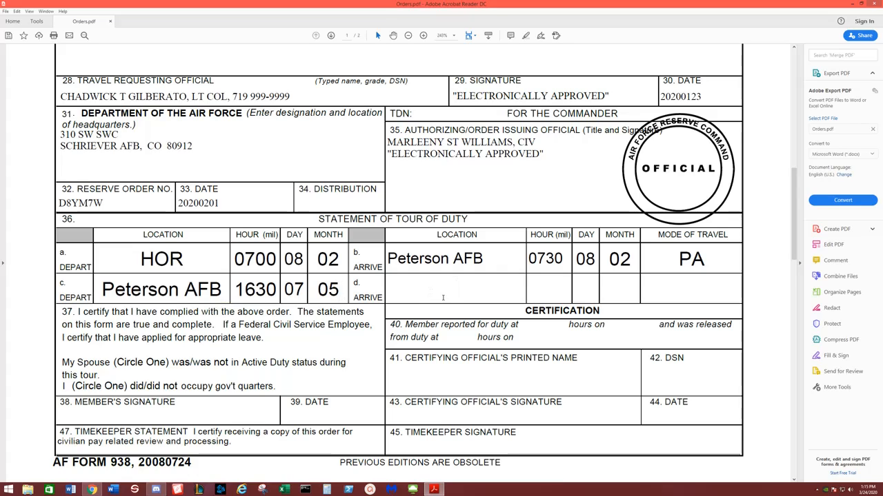
pyautogui.write('HOR')
pyautogui.click(546, 289)
pyautogui.write('1700')
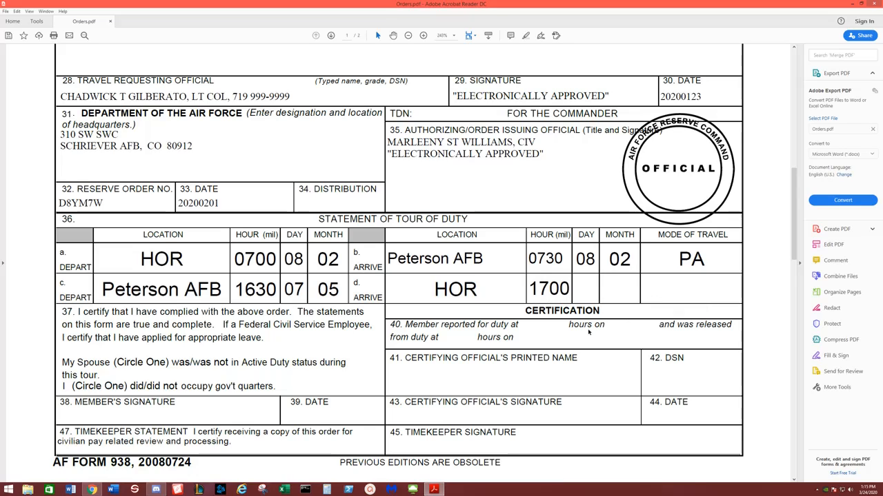
pyautogui.click(589, 286)
pyautogui.write('07')
pyautogui.press('Tab')
pyautogui.write('05')
pyautogui.press('Tab')
pyautogui.write('PA')
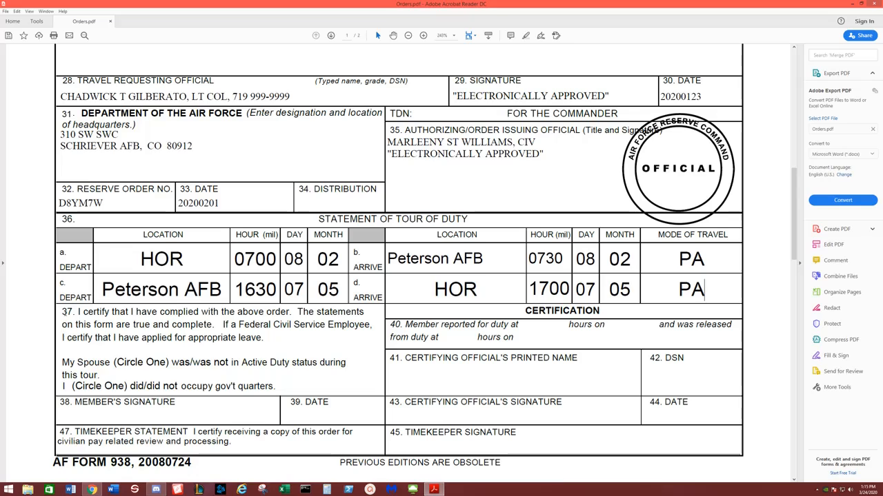
# Mark "was not" for the spouse's active duty status and "did not" for occupying government quarters in block 37.
pyautogui.click(211, 364)
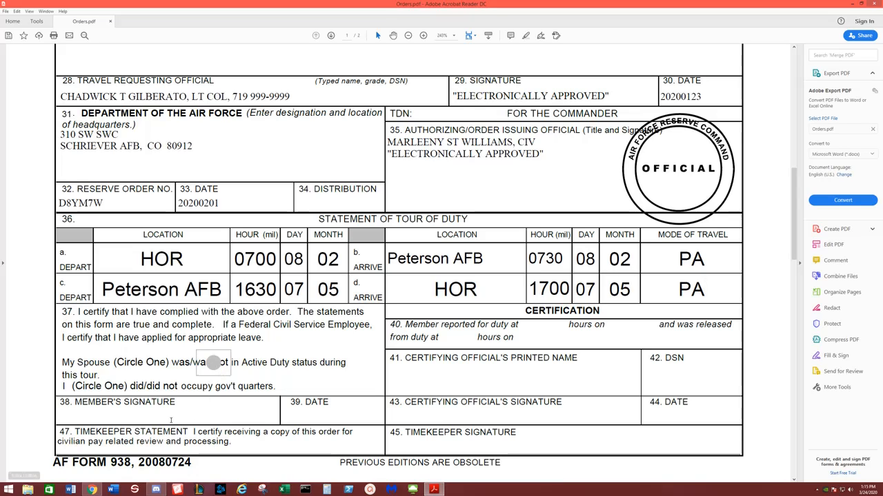
pyautogui.click(160, 385)
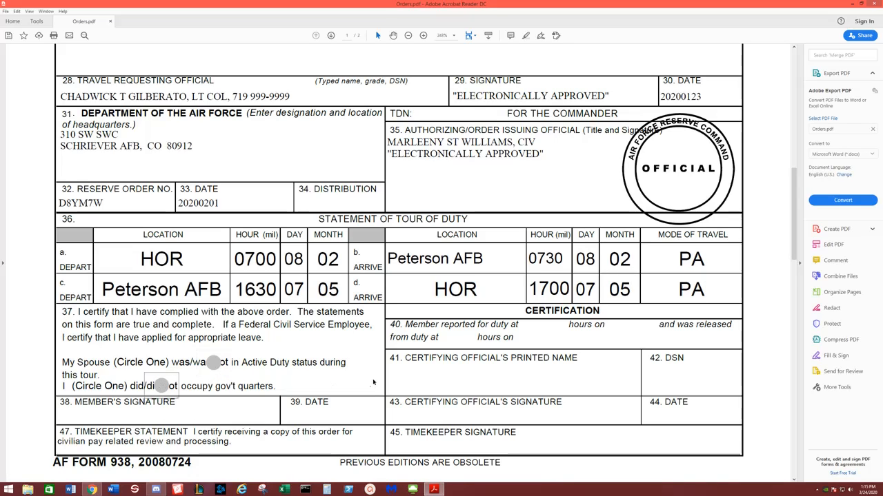
# Complete block 40 with duty reported at 0730 hours on 20200208 and release at 1630 hours on 20200507.
pyautogui.click(541, 325)
pyautogui.write('0730')
pyautogui.write('2020')
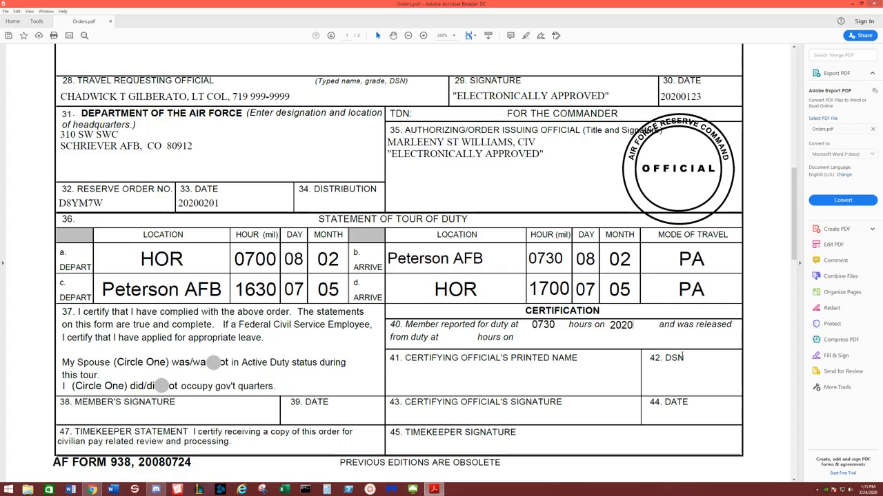
pyautogui.write('0208')
pyautogui.press('Tab')
pyautogui.write('1630')
pyautogui.write('2020')
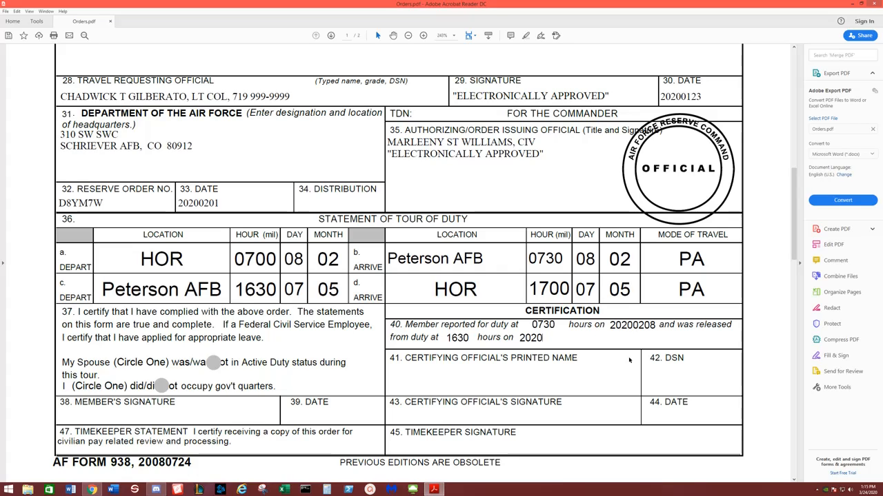
pyautogui.write('0507')
# Enter the member's name as the signature in block 38 and set the block 39 date to 20200507.
pyautogui.click(193, 415)
pyautogui.write('John Doe')
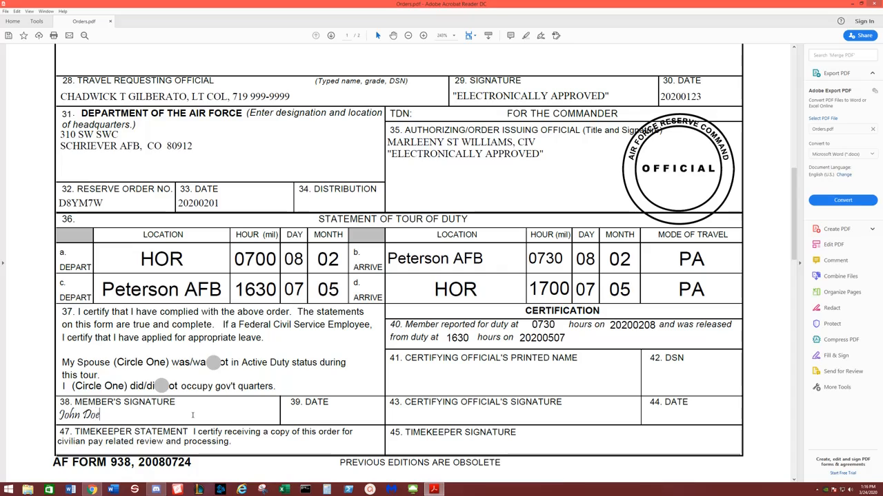
pyautogui.click(344, 414)
pyautogui.write('20200507')
# Return to the beginning of the form and fit the whole first page in view to review the entries.
pyautogui.scroll(10, 731, 294)
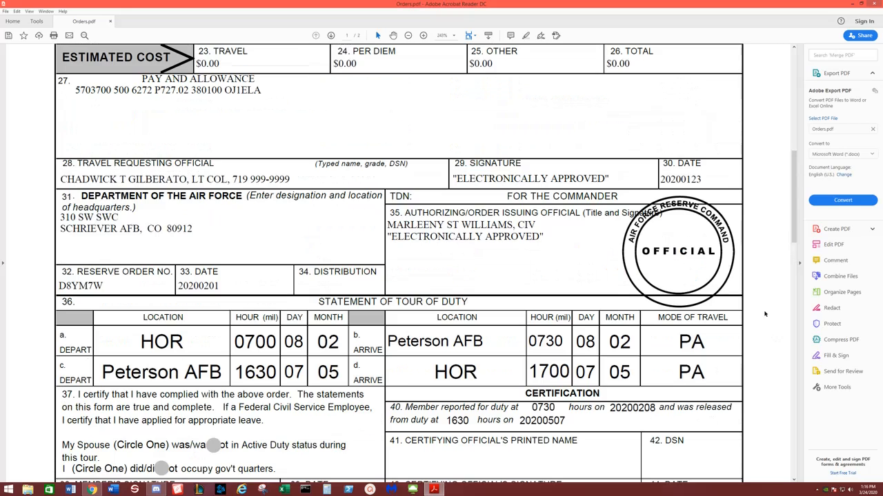
pyautogui.scroll(5, 762, 312)
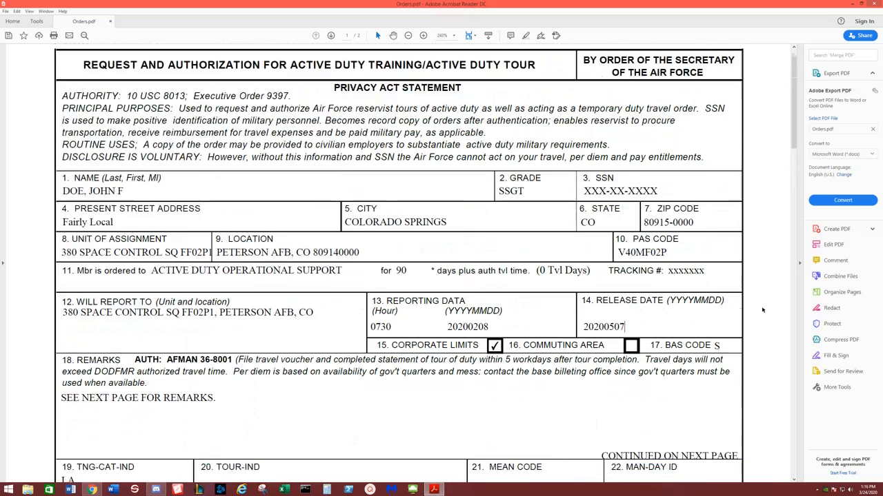
pyautogui.hotkey('ctrl', '0')
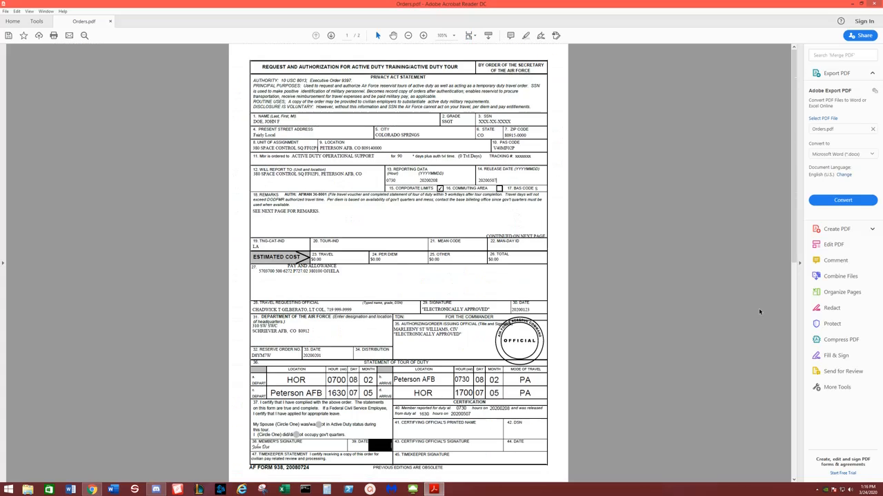